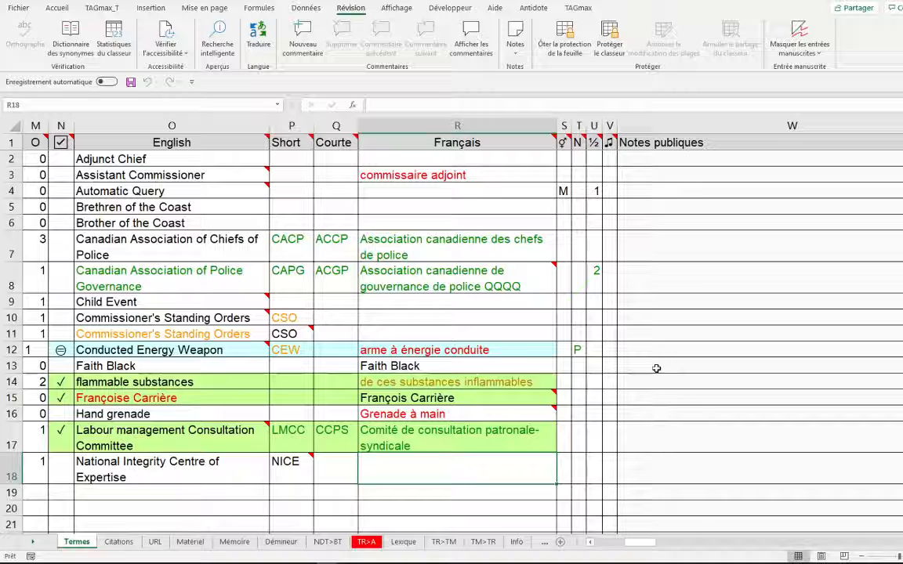
Enter "Brethren of the Coast" as the English plural of the term "Brother of the Coast" in cell O6.
mouse_move(141, 176)
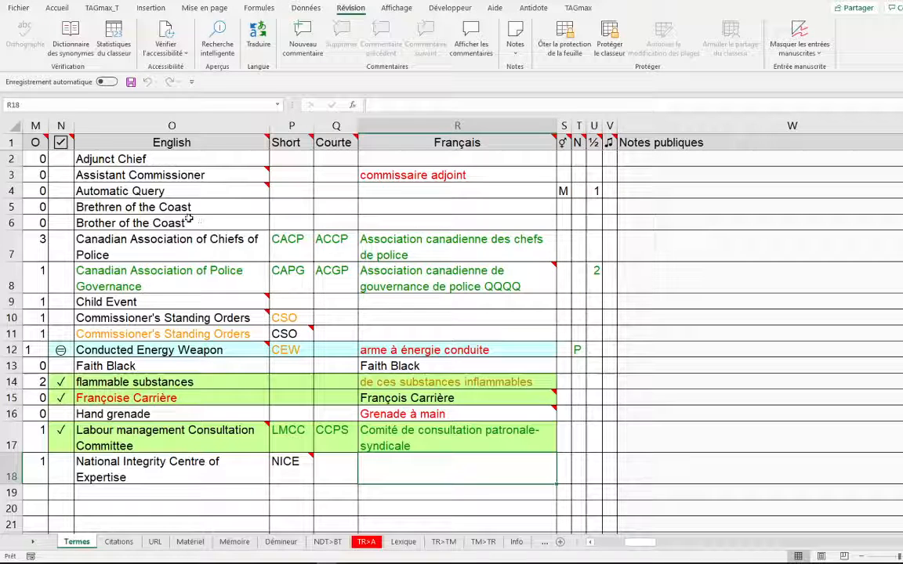
click(170, 224)
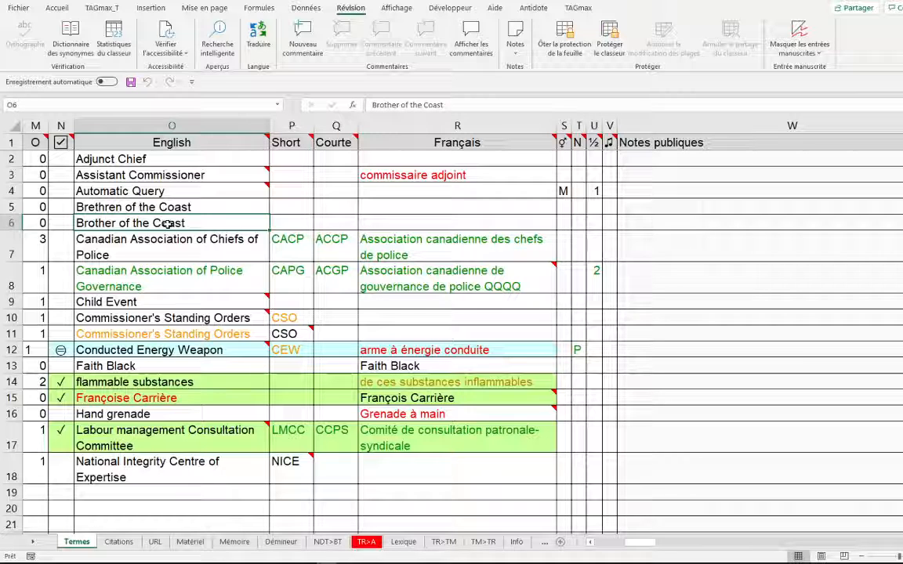
right_click(169, 224)
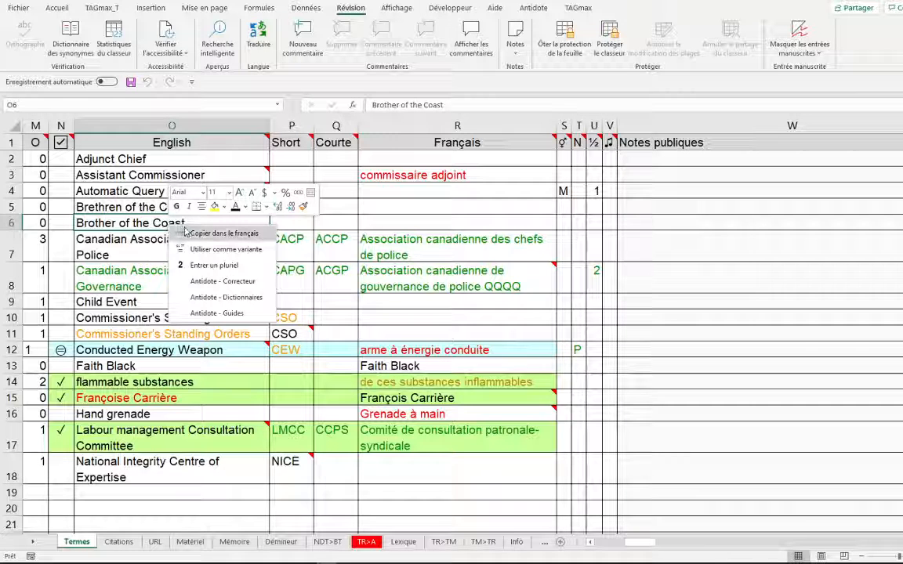
click(200, 268)
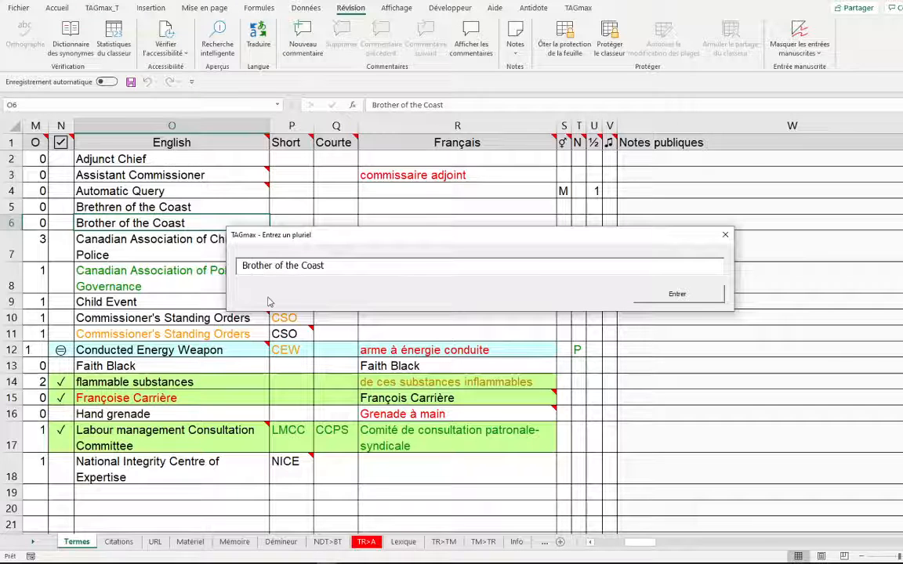
key(Right)
key(Right)
key(Right)
key(BackSpace)
text(e)
key(Right)
key(Right)
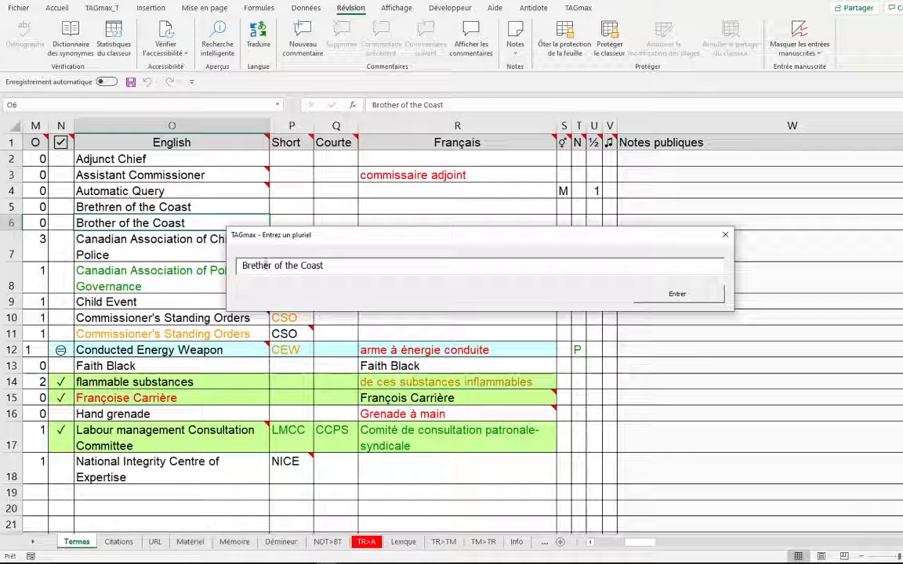
key(Delete)
key(Delete)
text(ren)
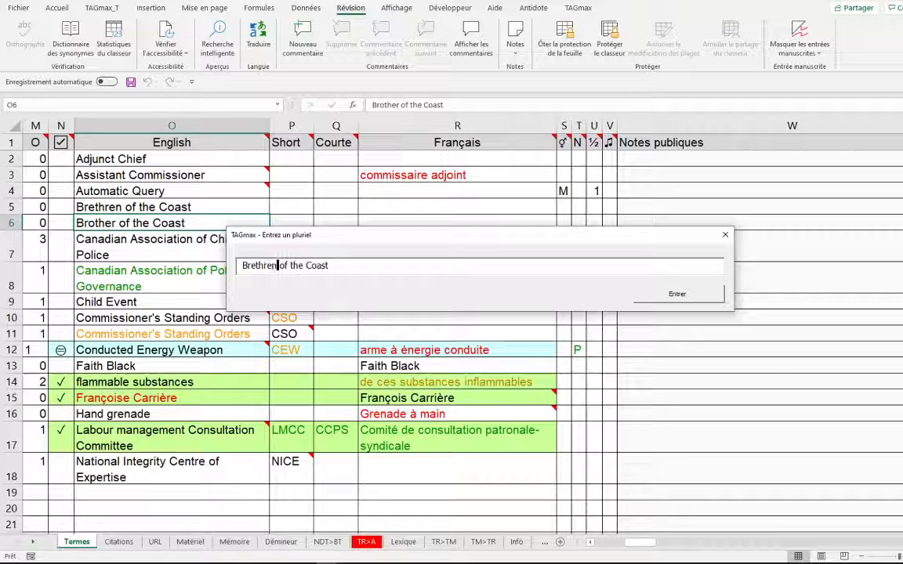
click(677, 294)
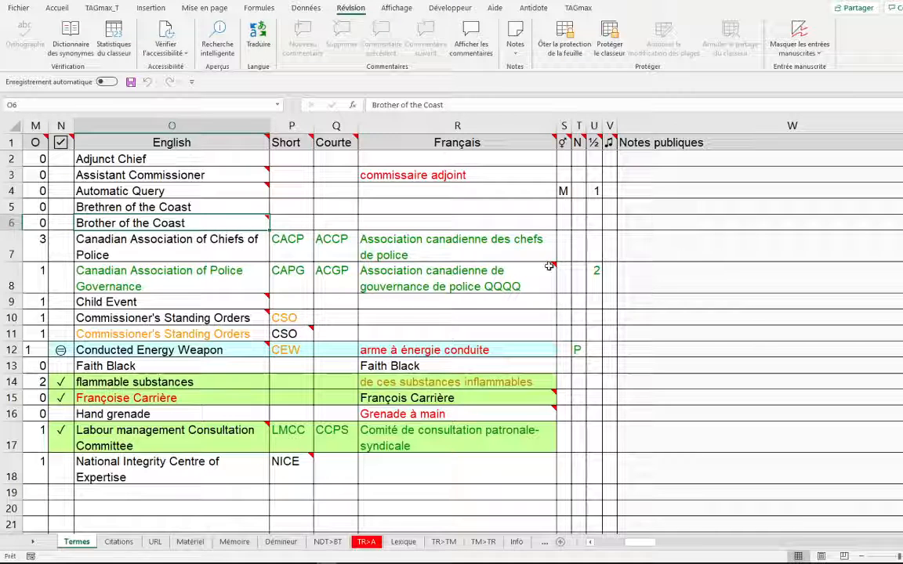
mouse_move(228, 221)
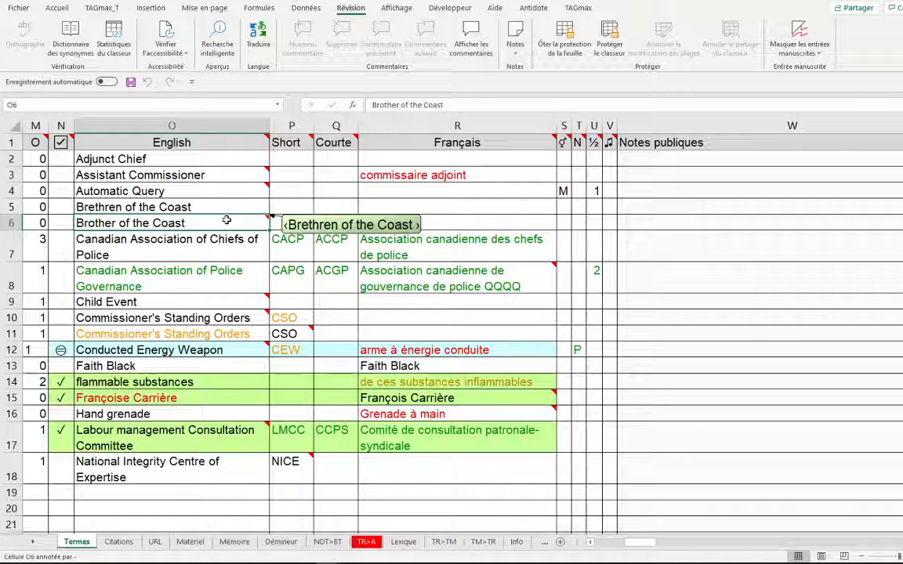
Mark the redundant "Brethren of the Coast" entry in row 5 as rejected with an X.
double_click(61, 205)
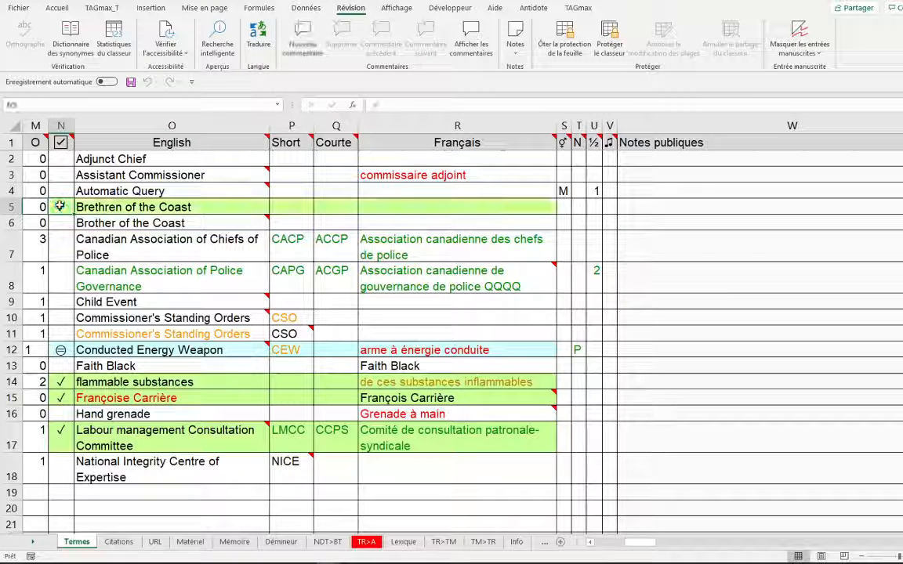
double_click(60, 206)
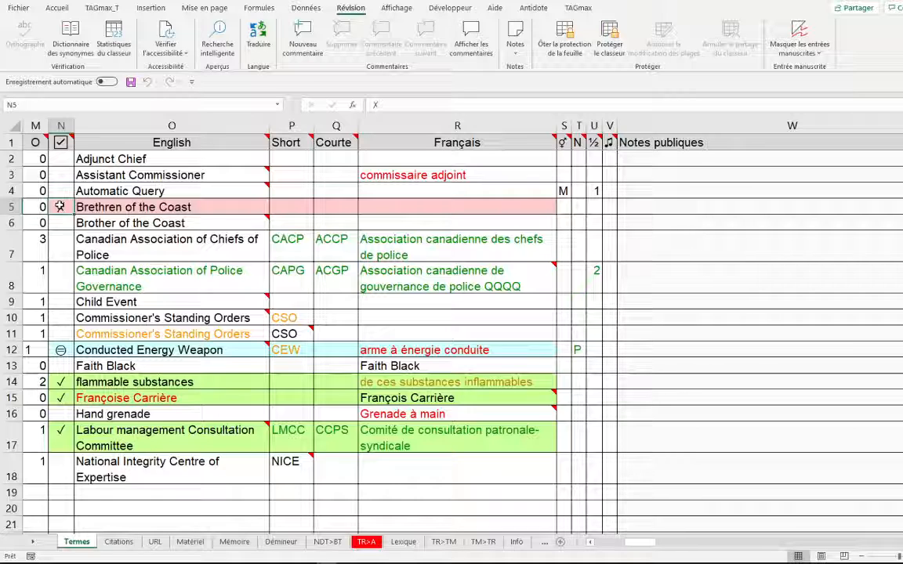
Add the English term "Belle of the Ball" in the first empty row, cell O19.
scroll(180, 345, down, 1)
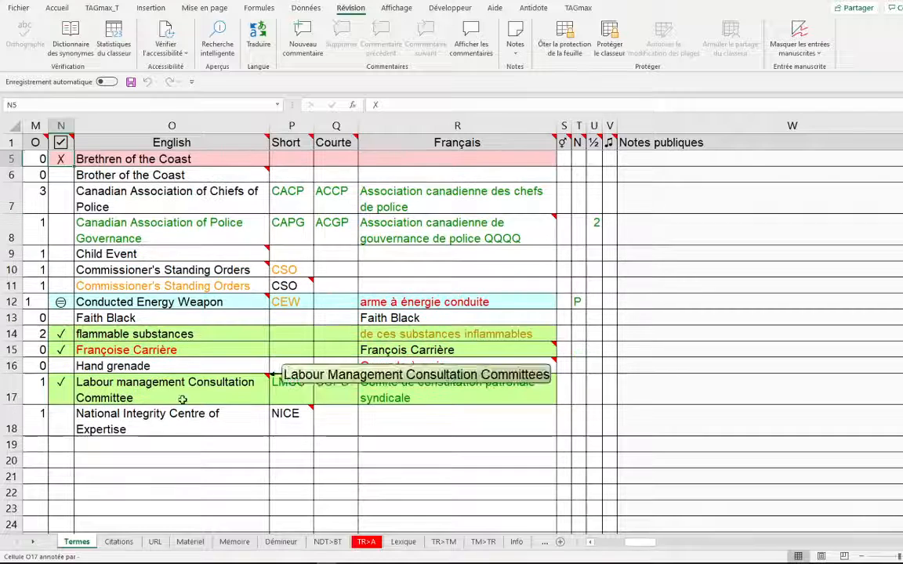
click(160, 447)
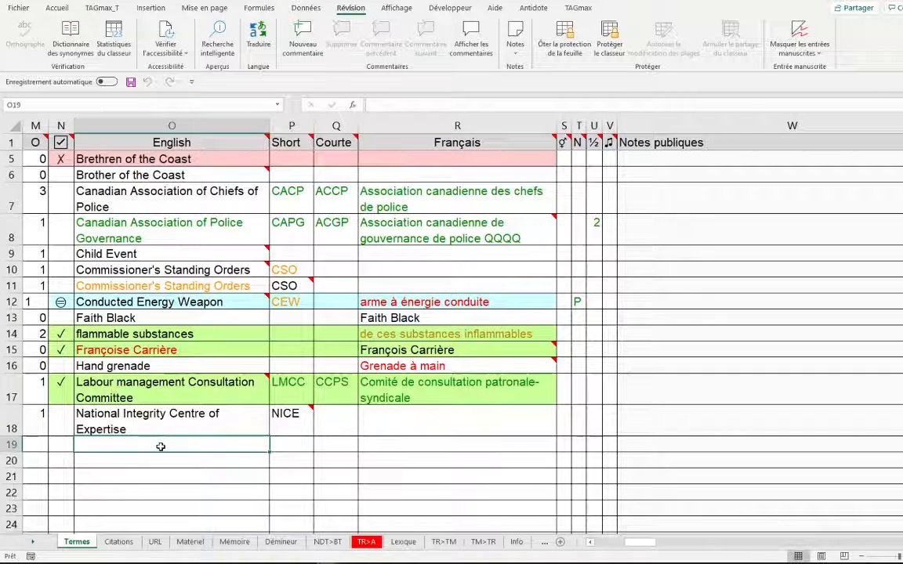
text(Bell)
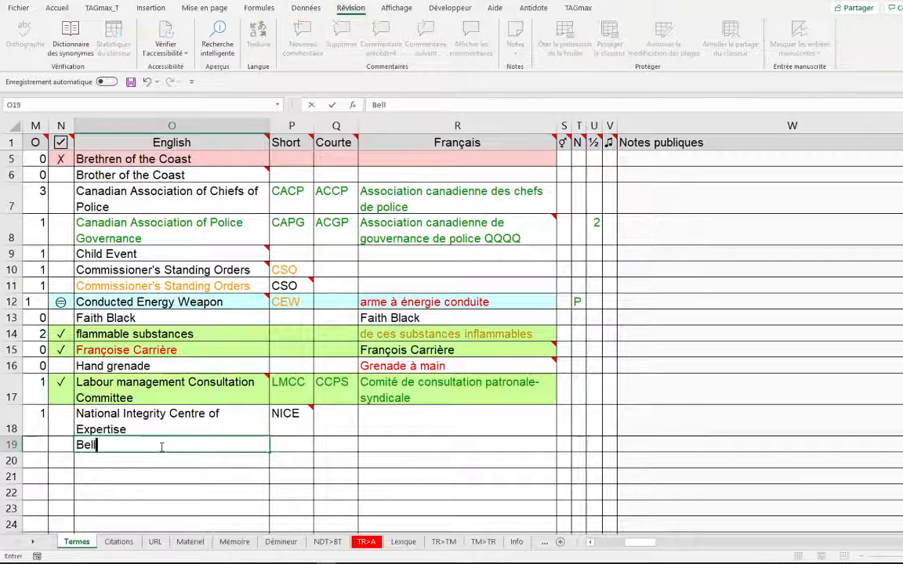
text( o)
key(BackSpace)
key(BackSpace)
key(BackSpace)
text(e)
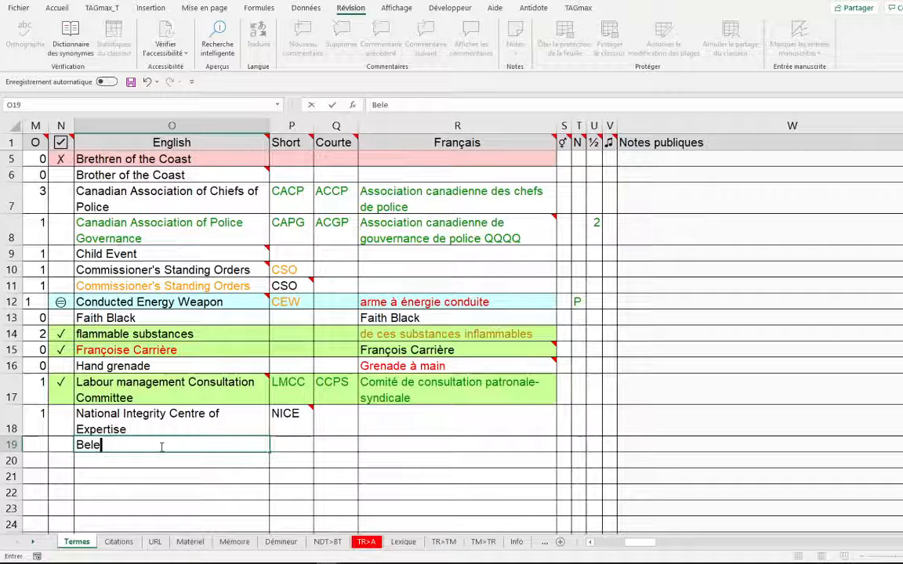
key(BackSpace)
text(le of the B)
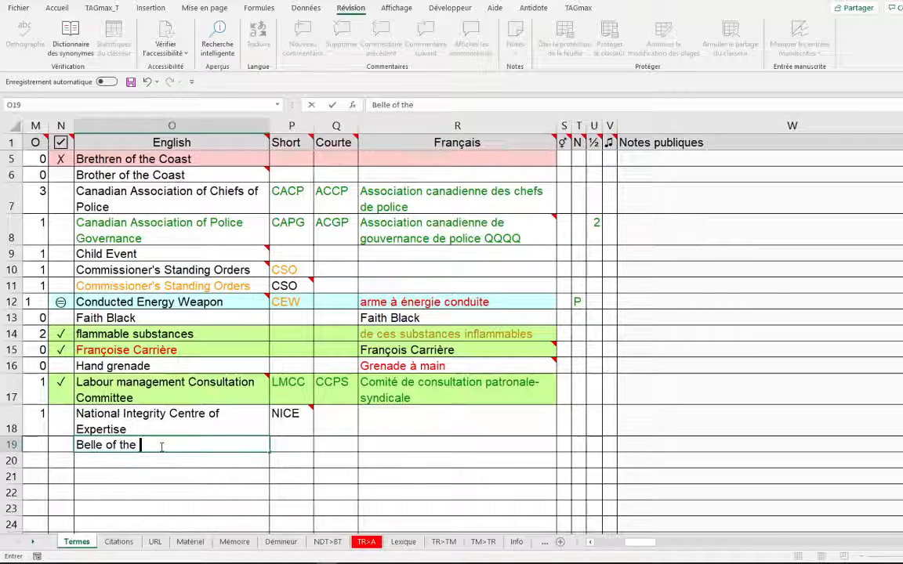
text(all)
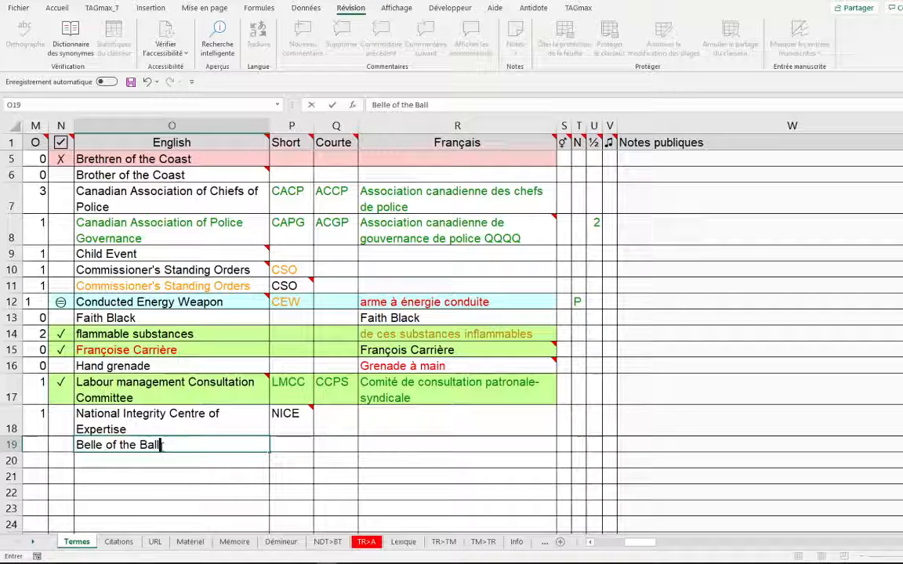
click(145, 461)
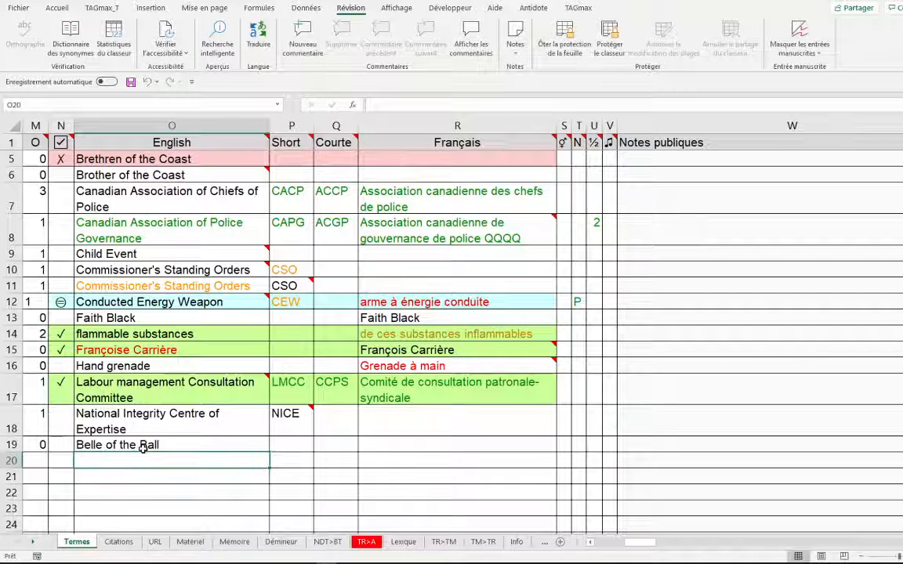
Enter "Belles of the Ball" as the English plural of the term in row 19.
click(143, 448)
right_click(144, 449)
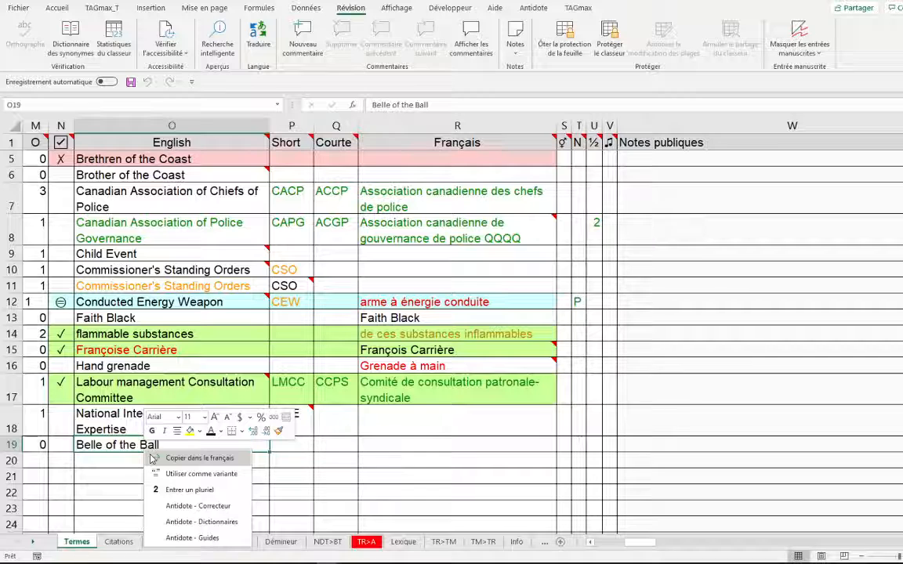
click(171, 491)
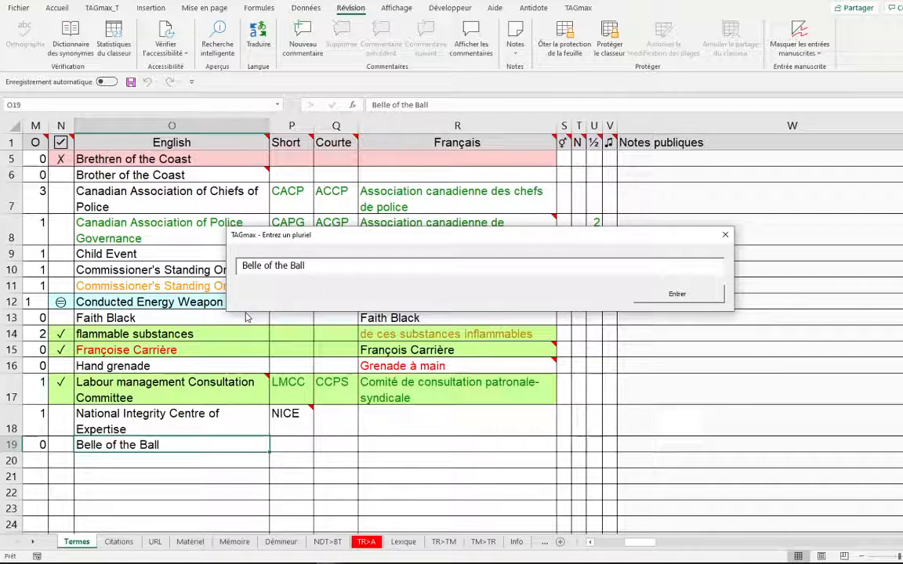
click(263, 266)
text(s)
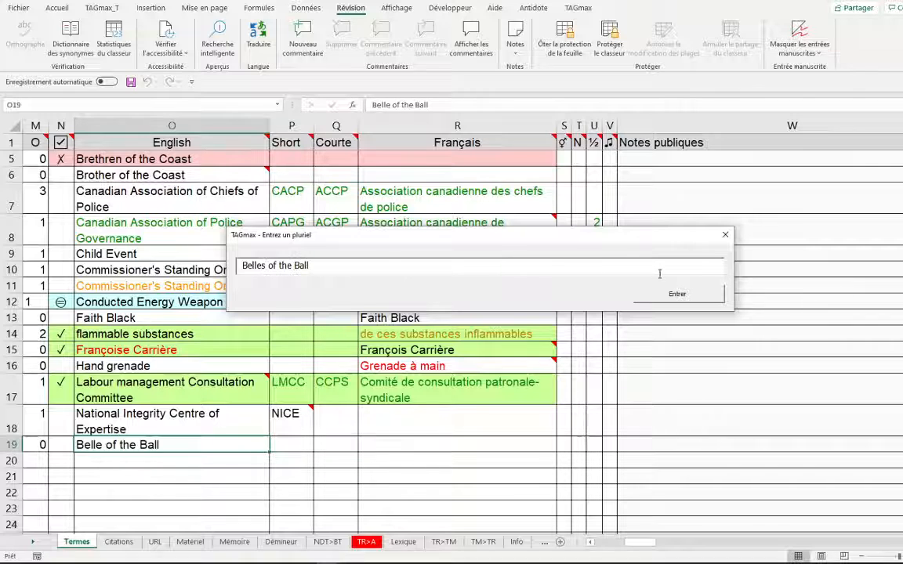
click(665, 295)
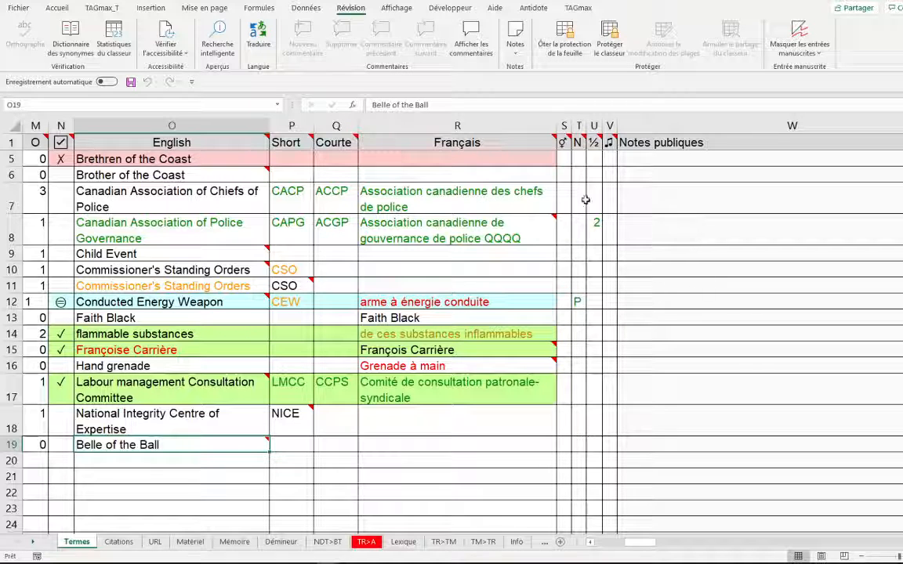
mouse_move(300, 284)
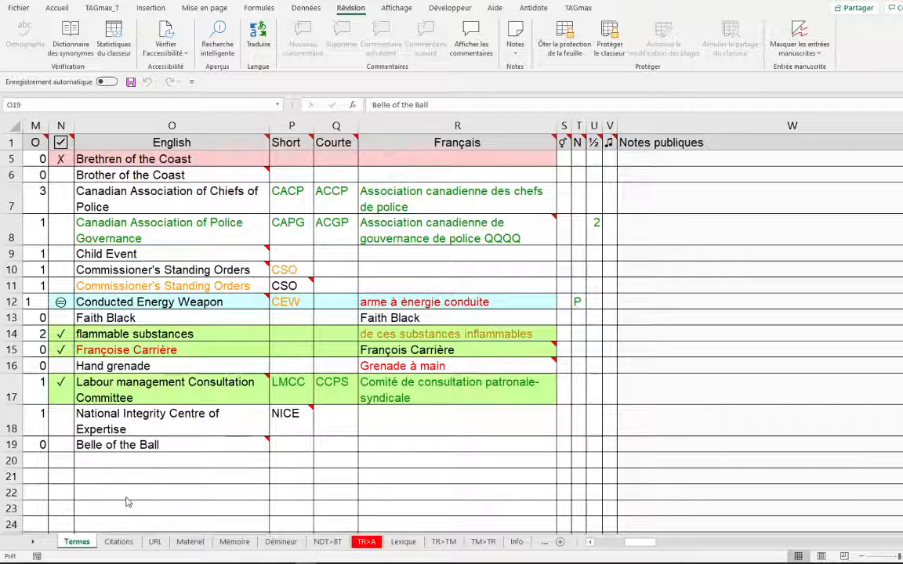
Mark the entry in row 13 as confirmed with a check mark.
scroll(65, 242, up, 1)
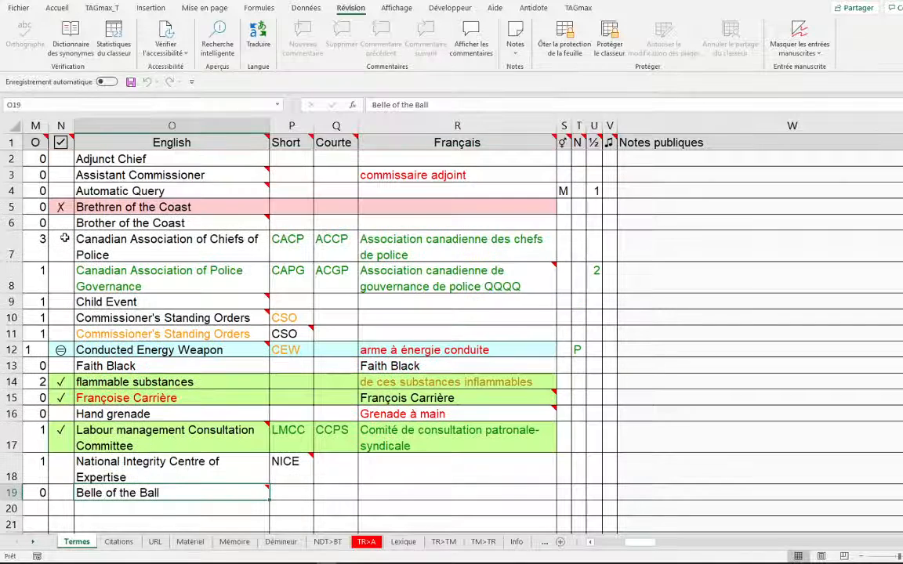
click(66, 365)
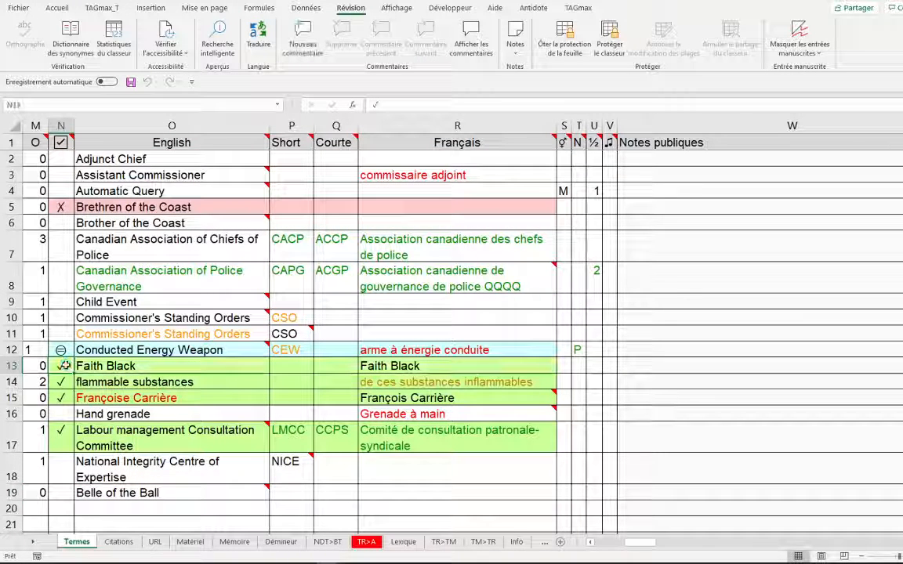
click(204, 258)
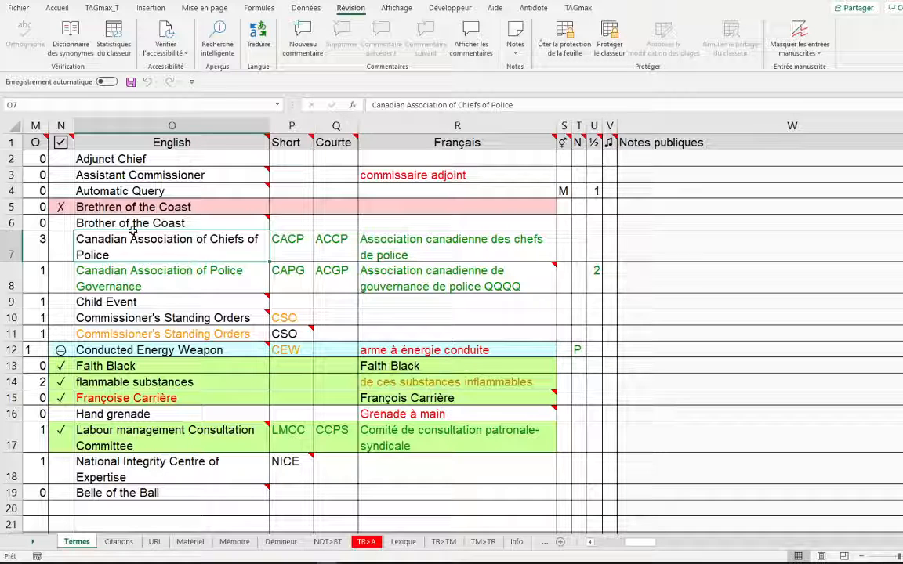
Try to confirm the "Assistant Commissioner" entry in row 3 without a French plural.
click(60, 175)
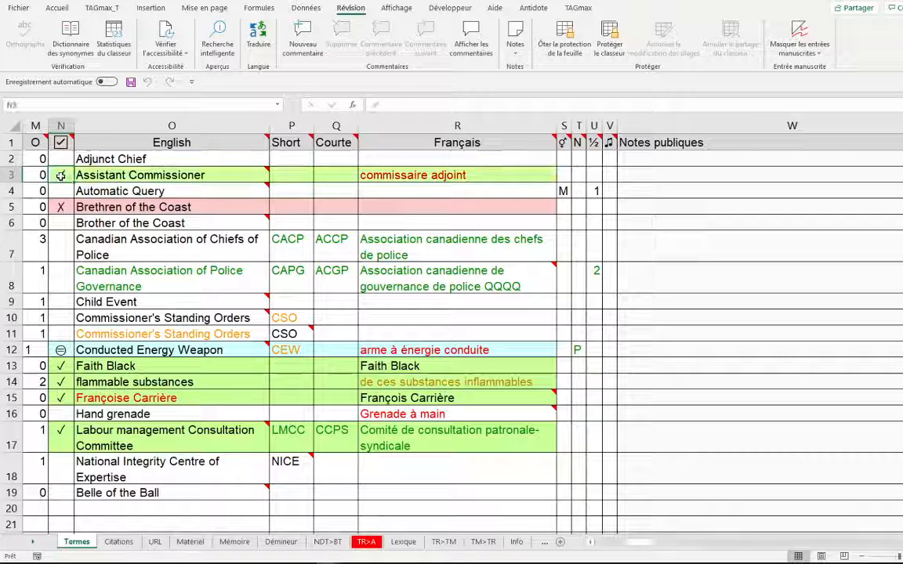
click(126, 224)
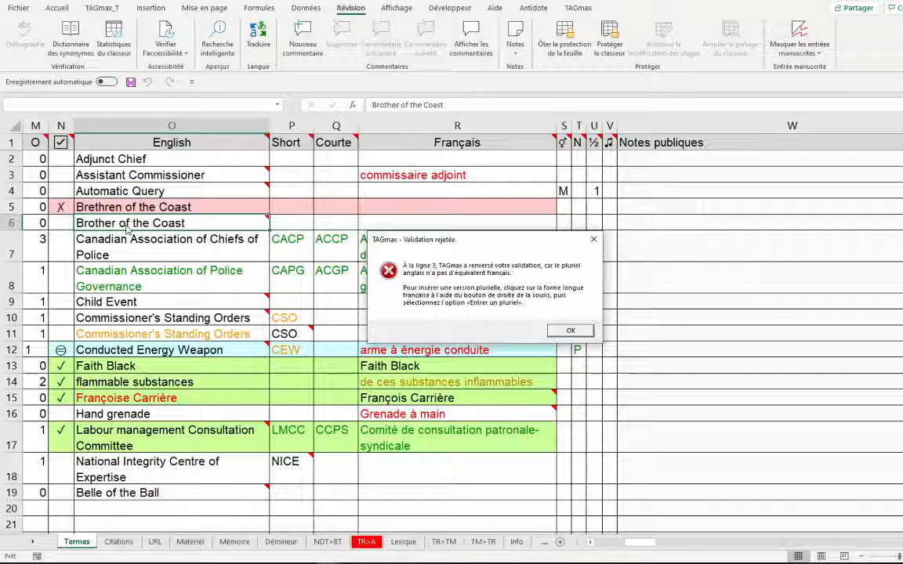
click(566, 330)
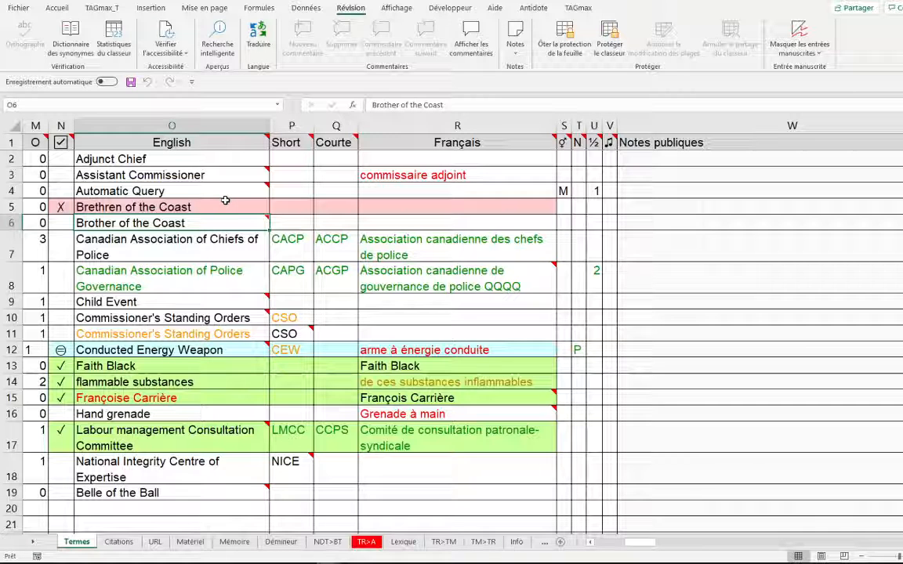
click(407, 175)
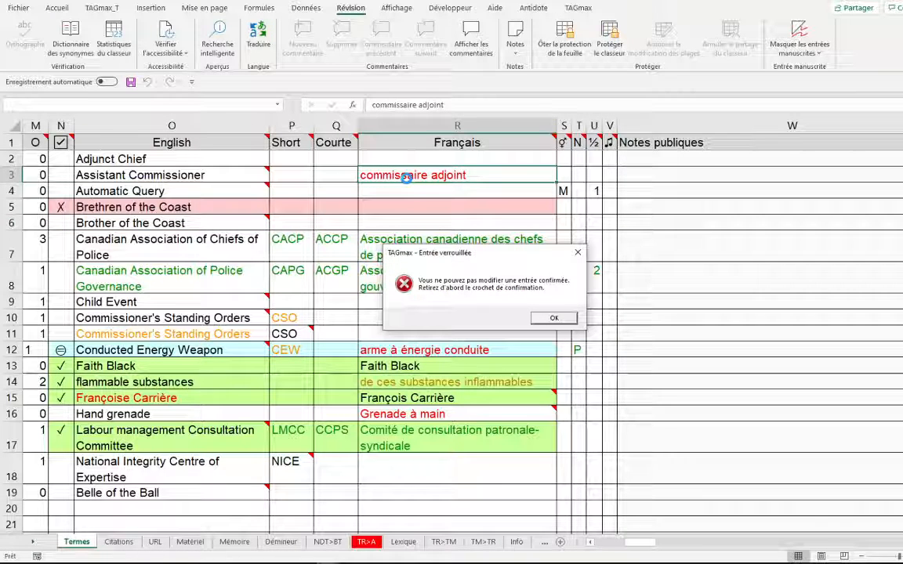
click(553, 317)
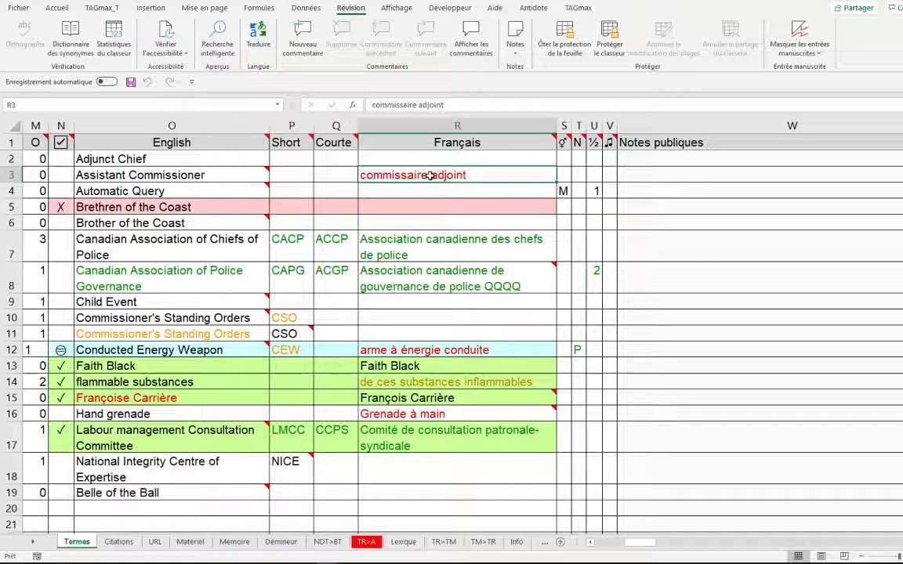
right_click(431, 176)
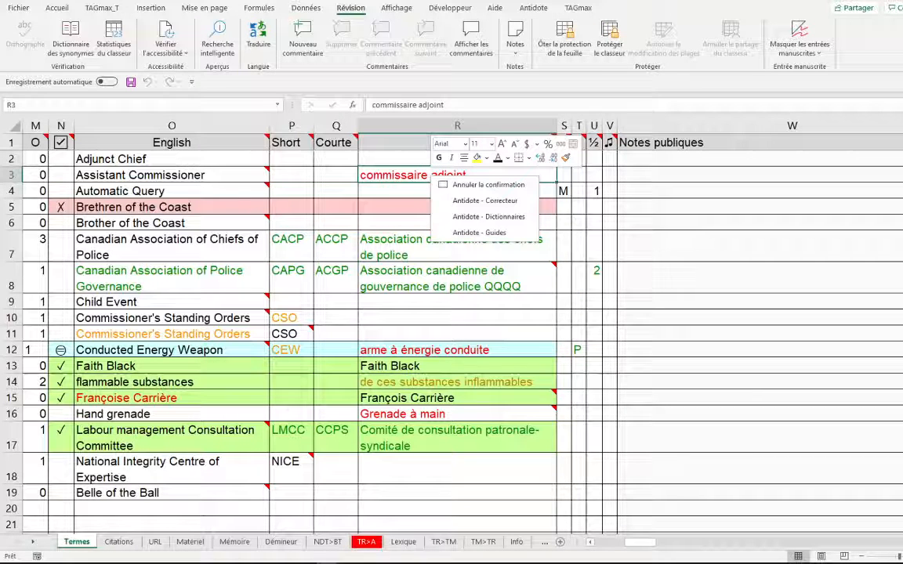
key(Escape)
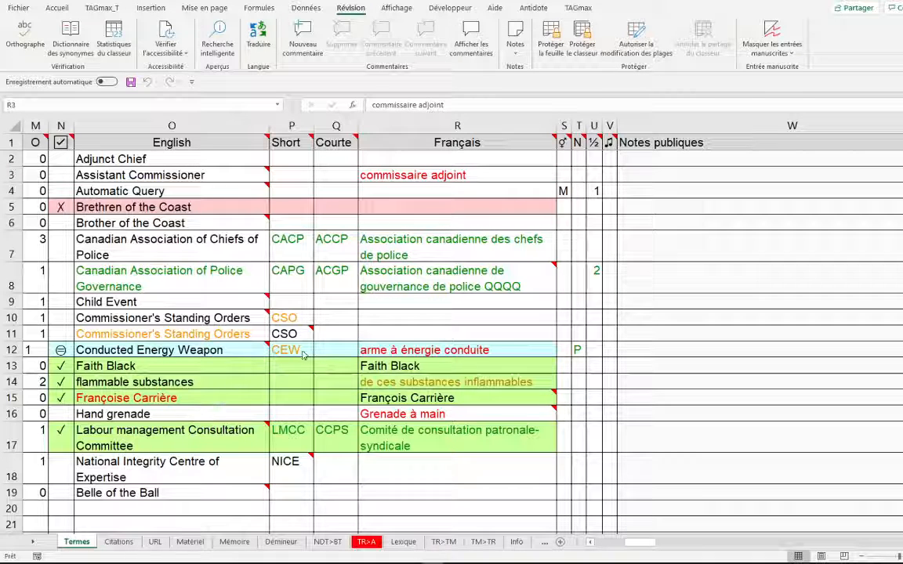
Enter "commissaires adjoints" as the French plural of "commissaire adjoint" in cell R3.
click(396, 178)
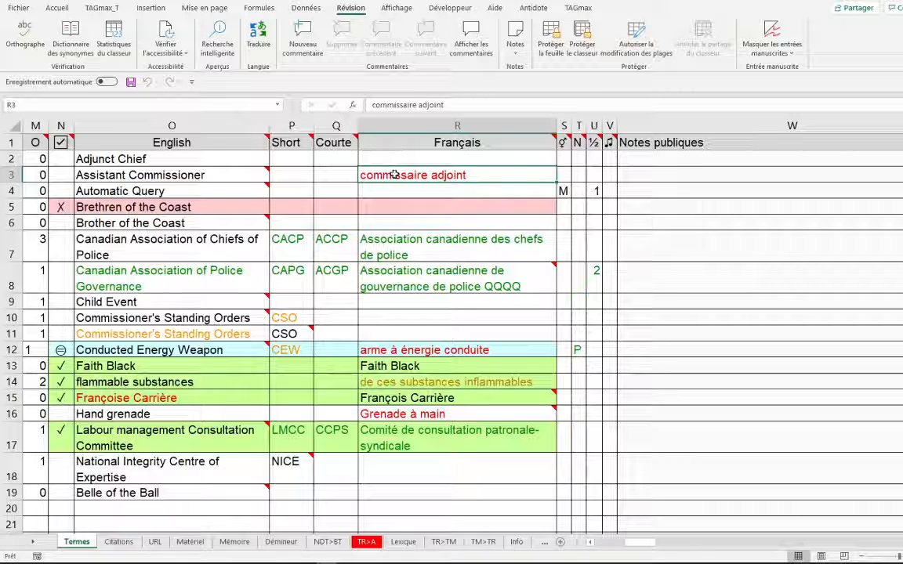
right_click(396, 176)
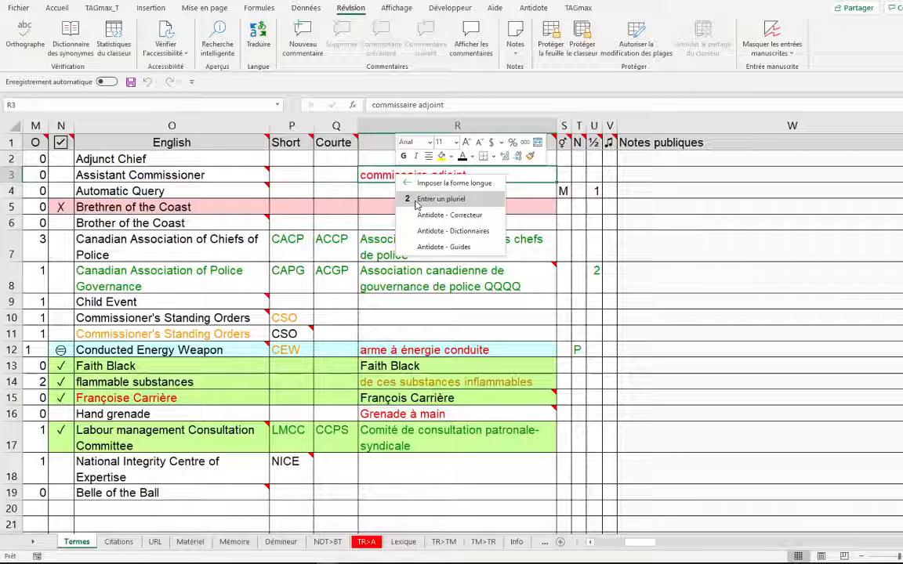
click(417, 200)
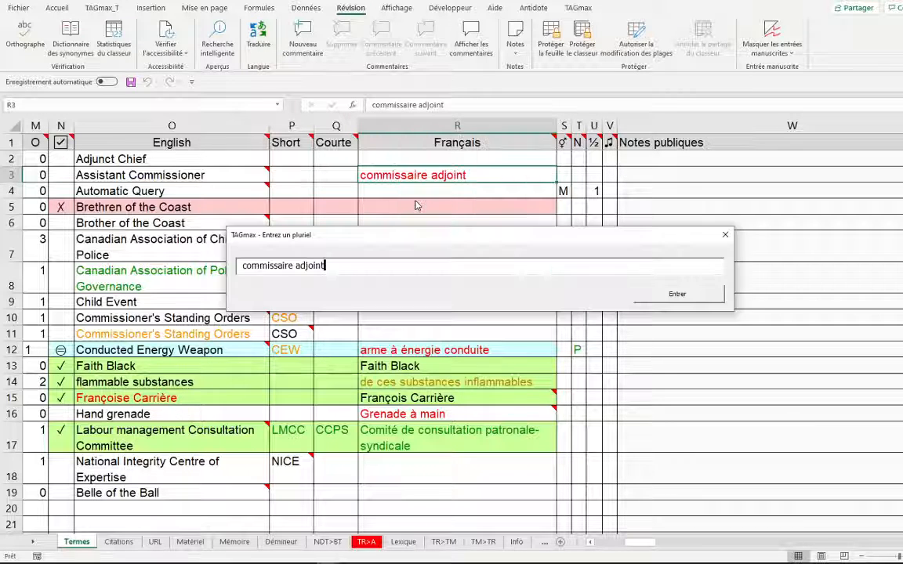
click(324, 268)
text(s)
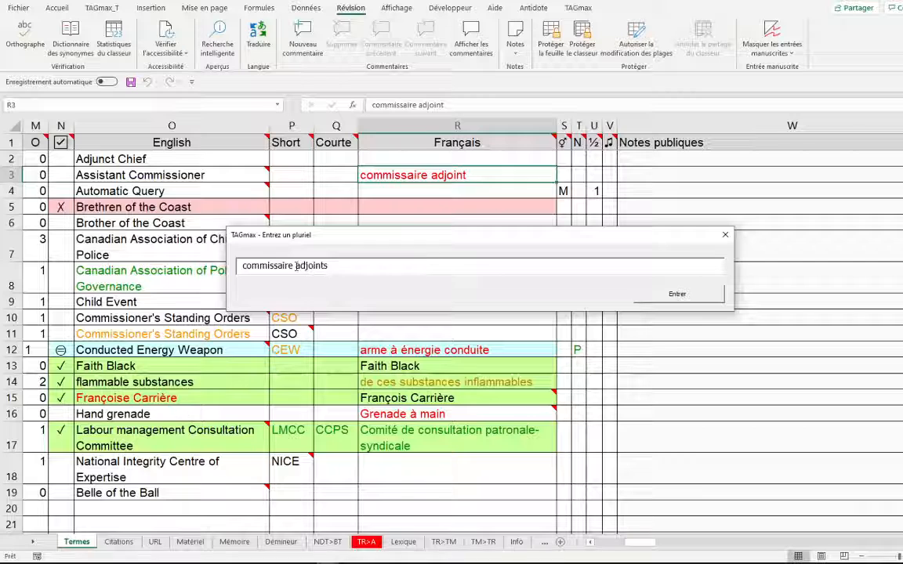
click(295, 266)
text(s)
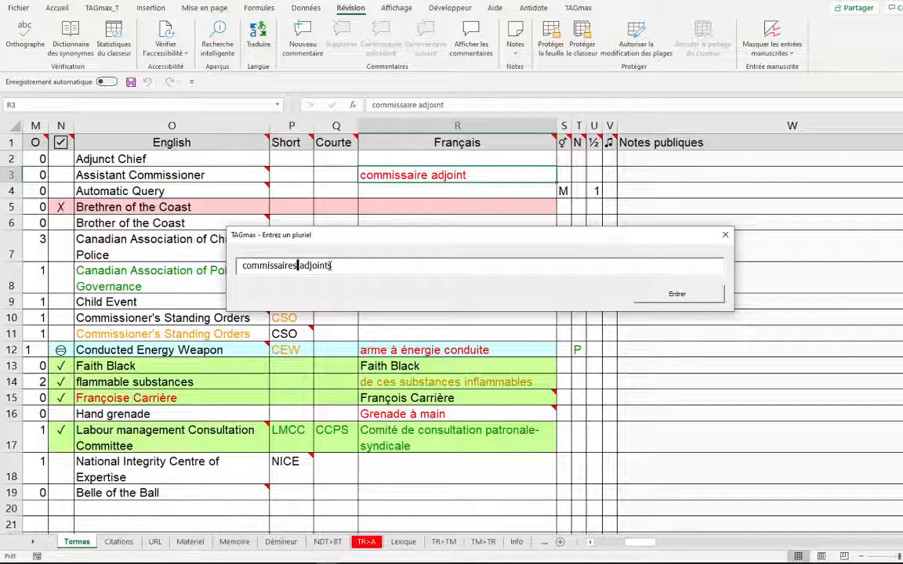
click(677, 294)
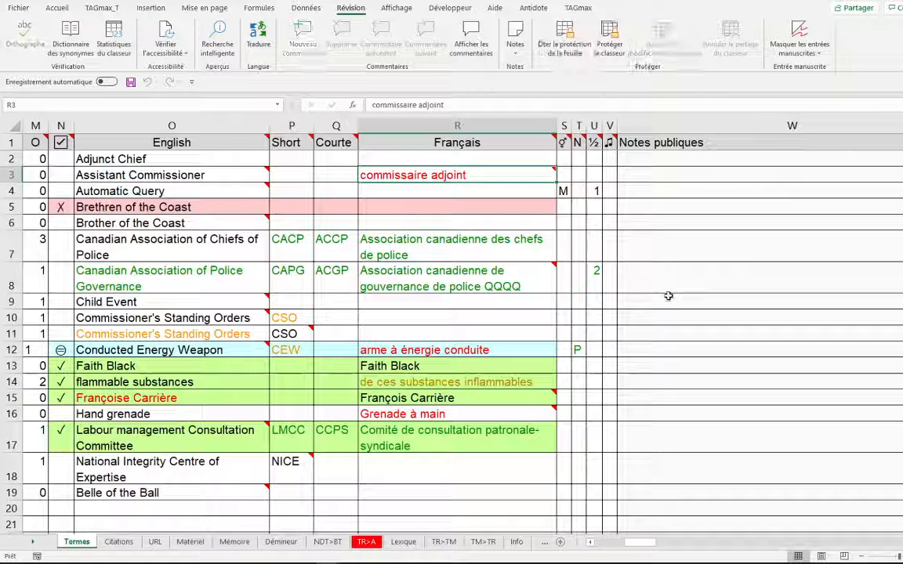
mouse_move(433, 178)
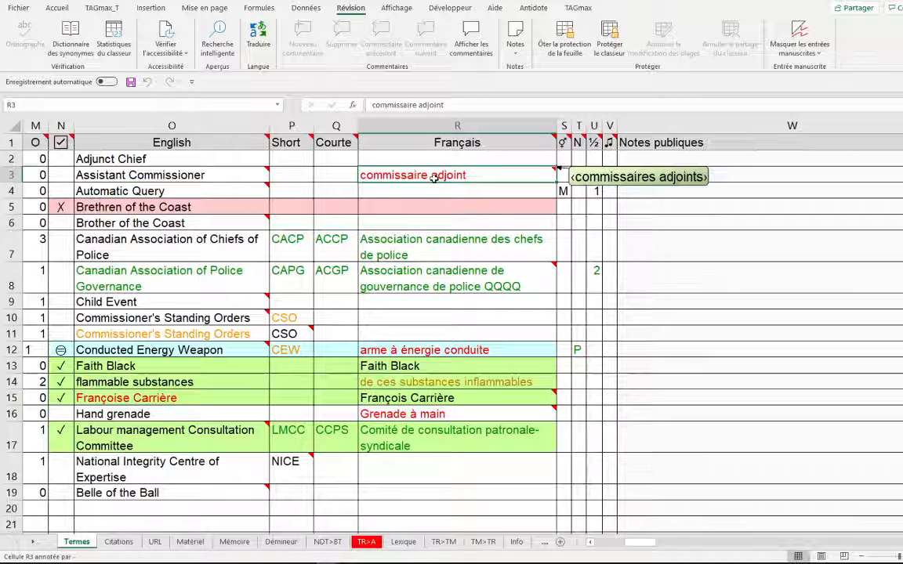
Mark the "Assistant Commissioner" entry in row 3 as confirmed.
click(61, 176)
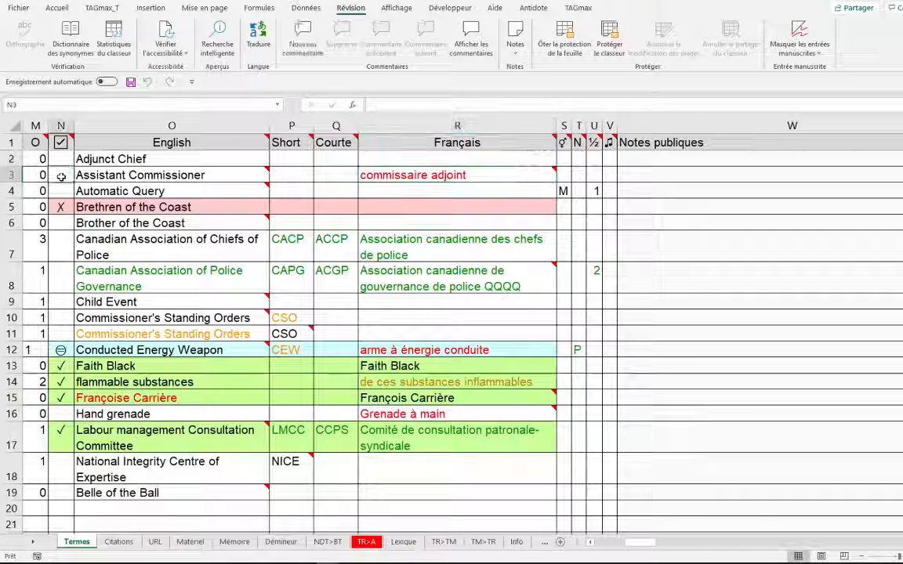